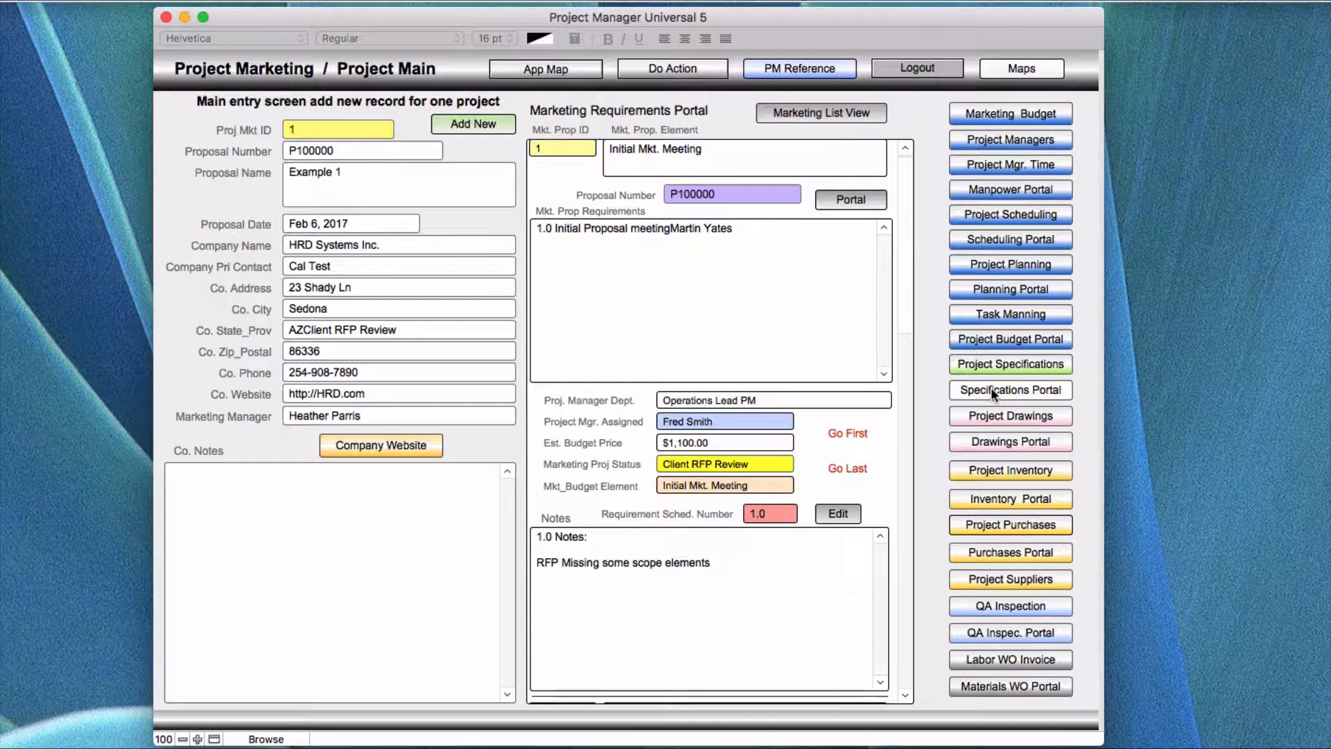
# Open the project specifications form and review the editable value list for Spec Level, leaving the list as it is.
pyautogui.click(991, 387)
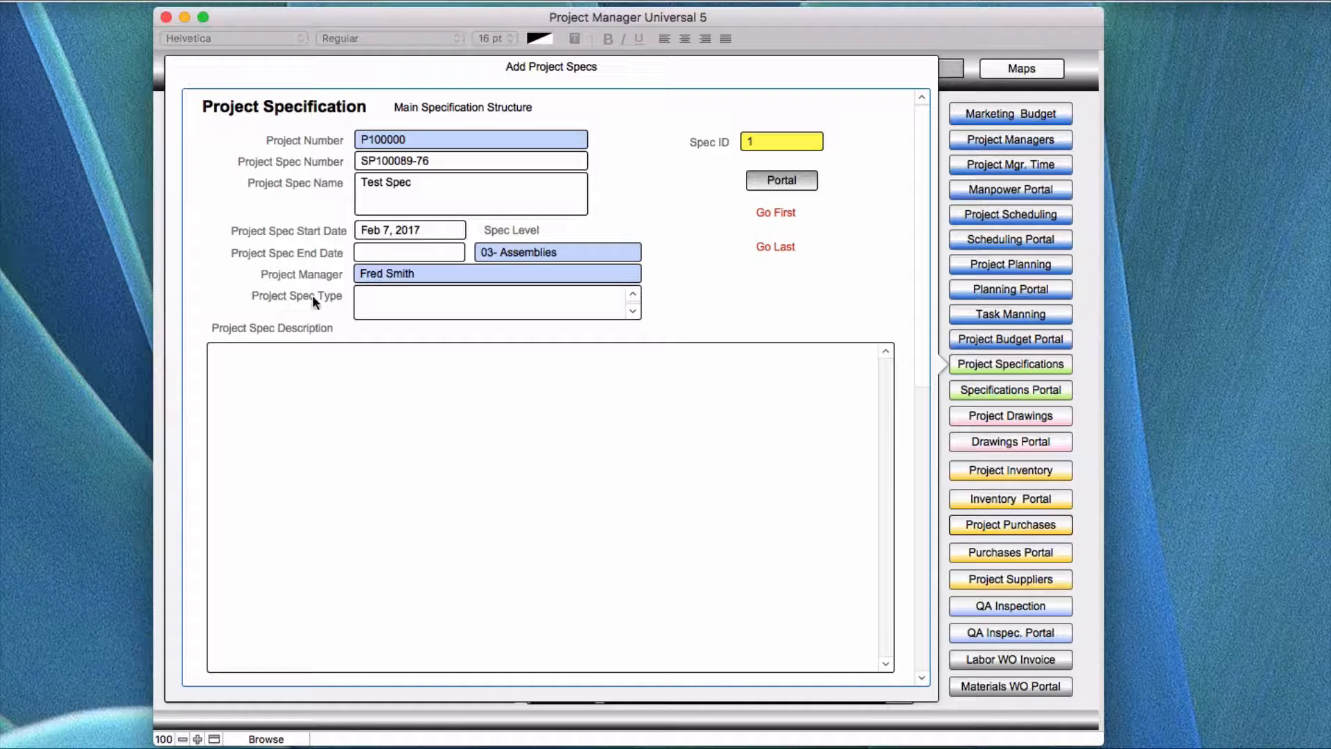
pyautogui.click(533, 256)
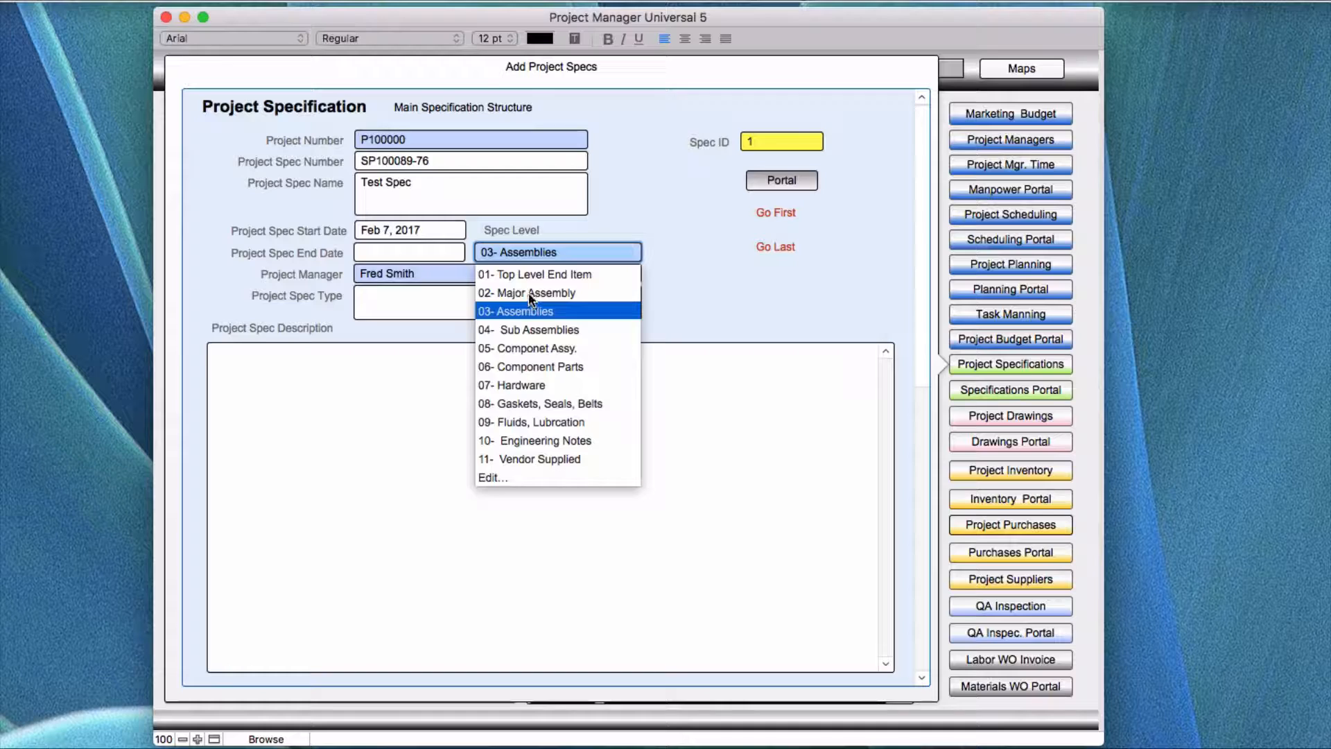
pyautogui.click(486, 477)
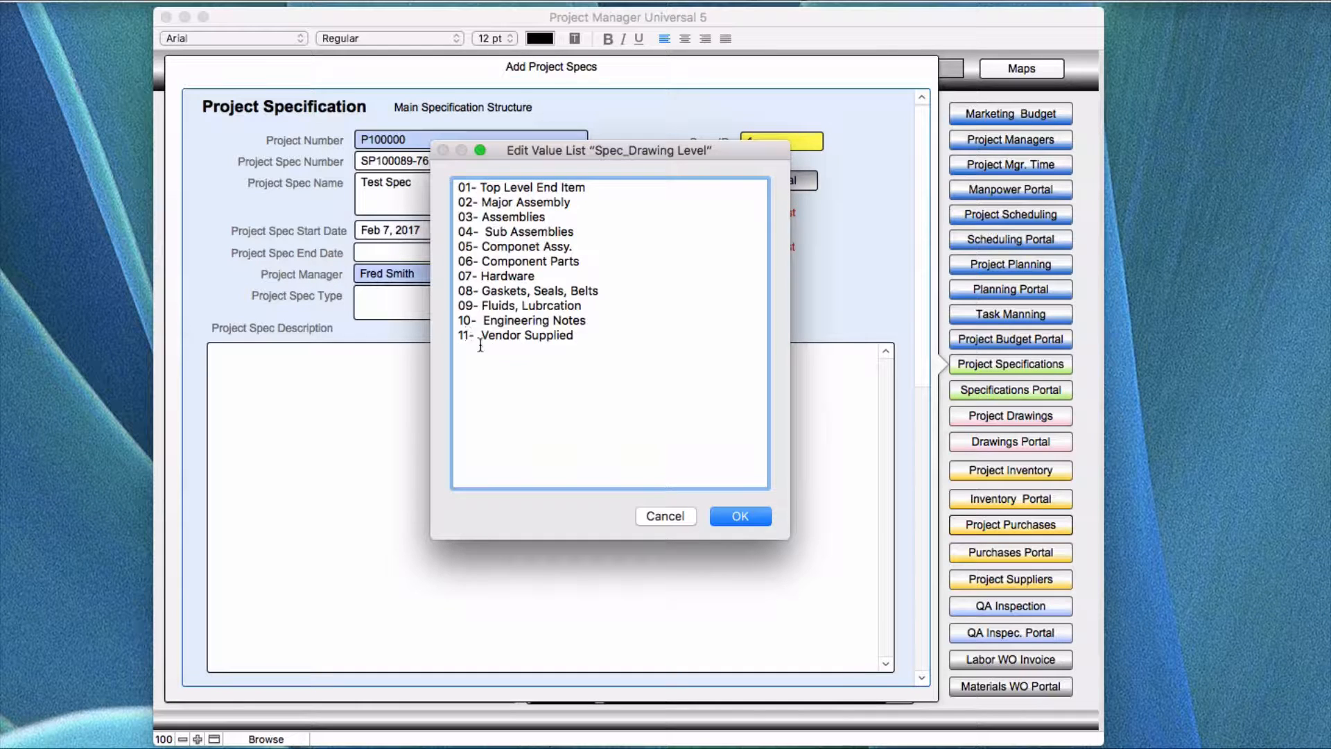
pyautogui.click(651, 515)
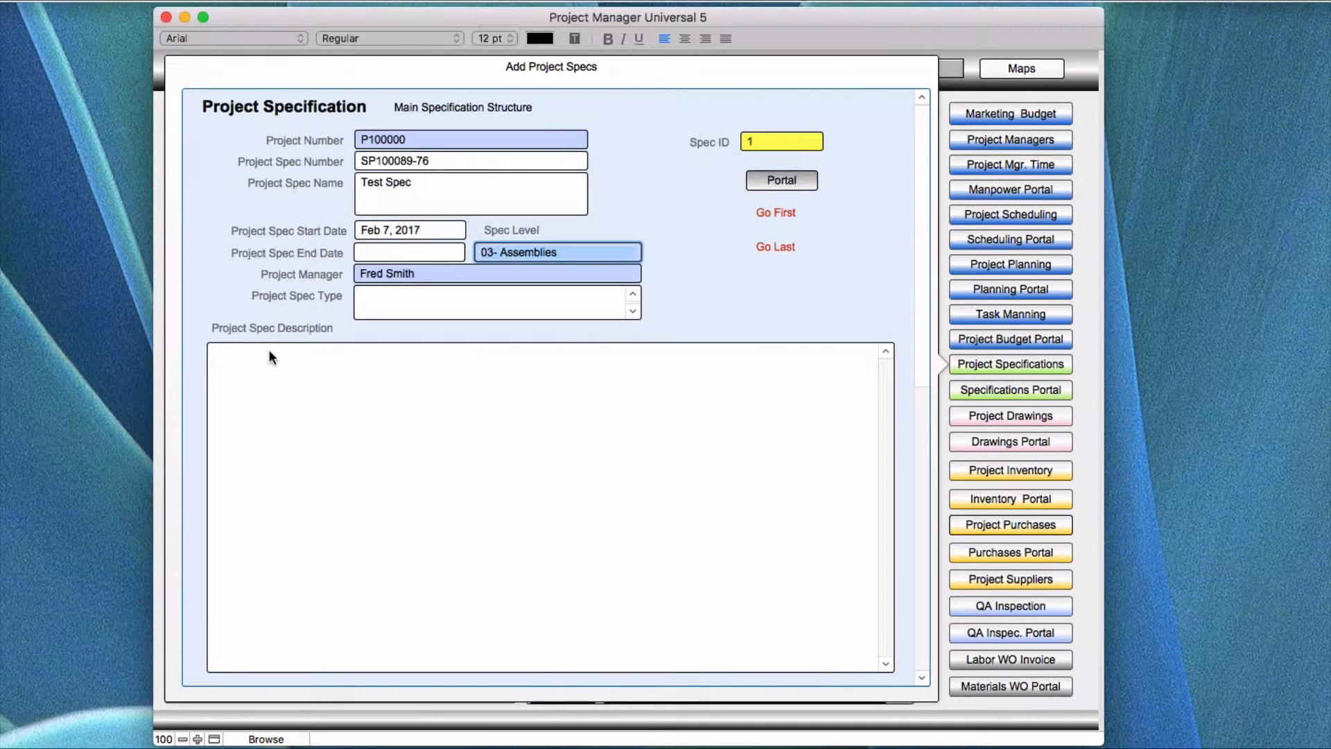
# Look through the project specification entries, including the blank entry below the Test Spec record.
pyautogui.scroll(-5, 269, 356)
pyautogui.scroll(-9, 270, 354)
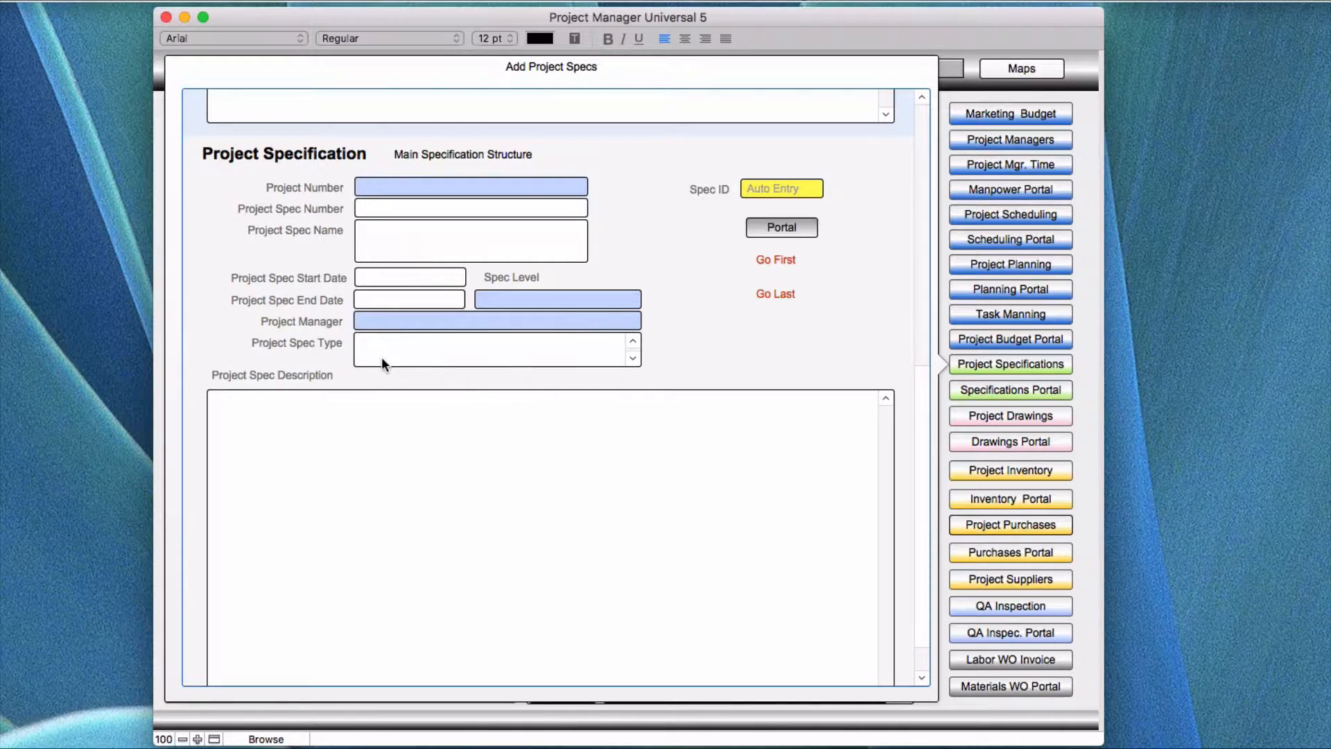
pyautogui.scroll(-2, 382, 359)
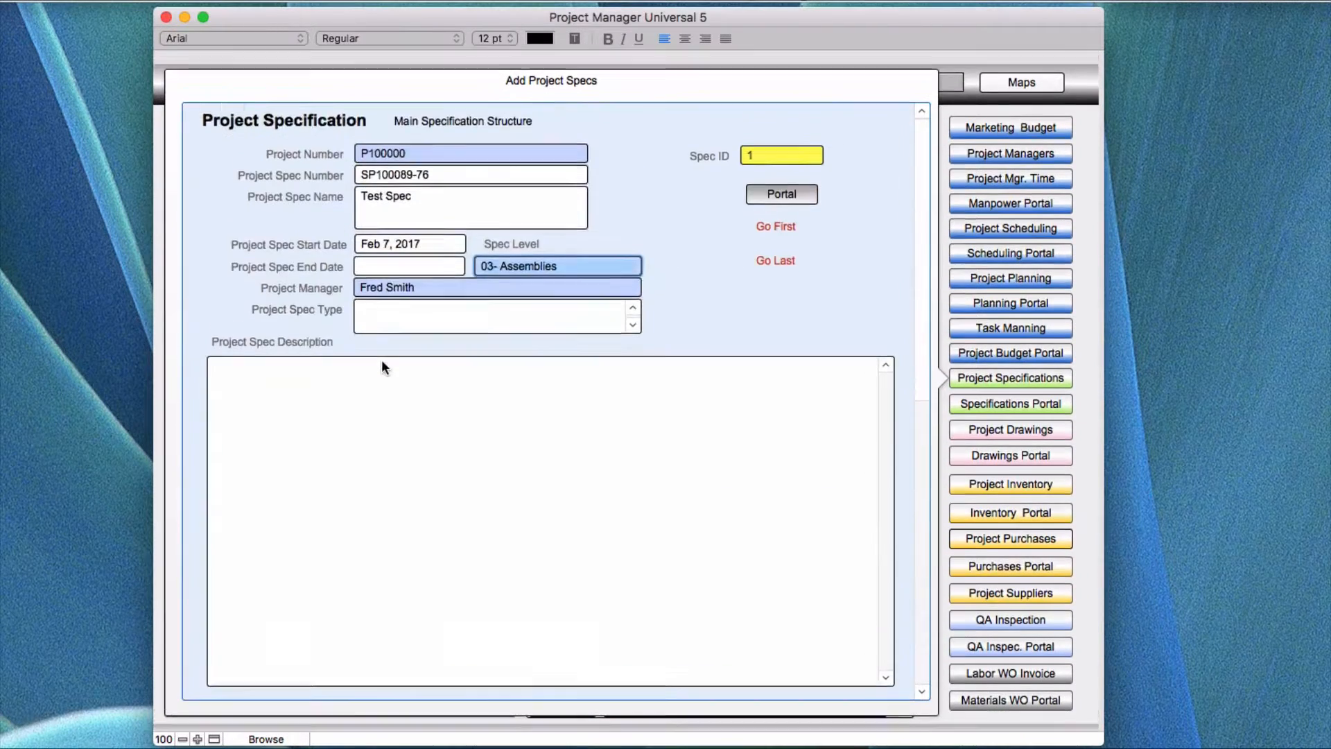
pyautogui.scroll(-10, 412, 371)
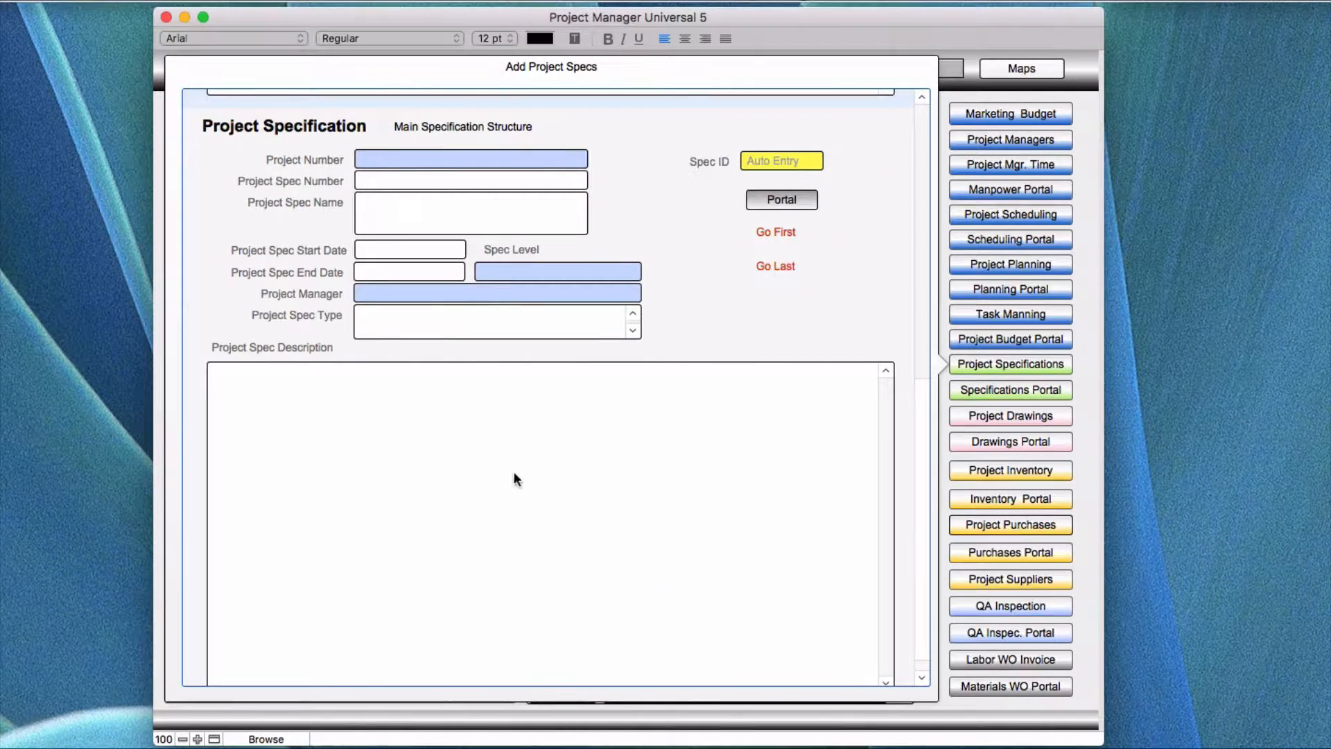
pyautogui.scroll(-1, 513, 473)
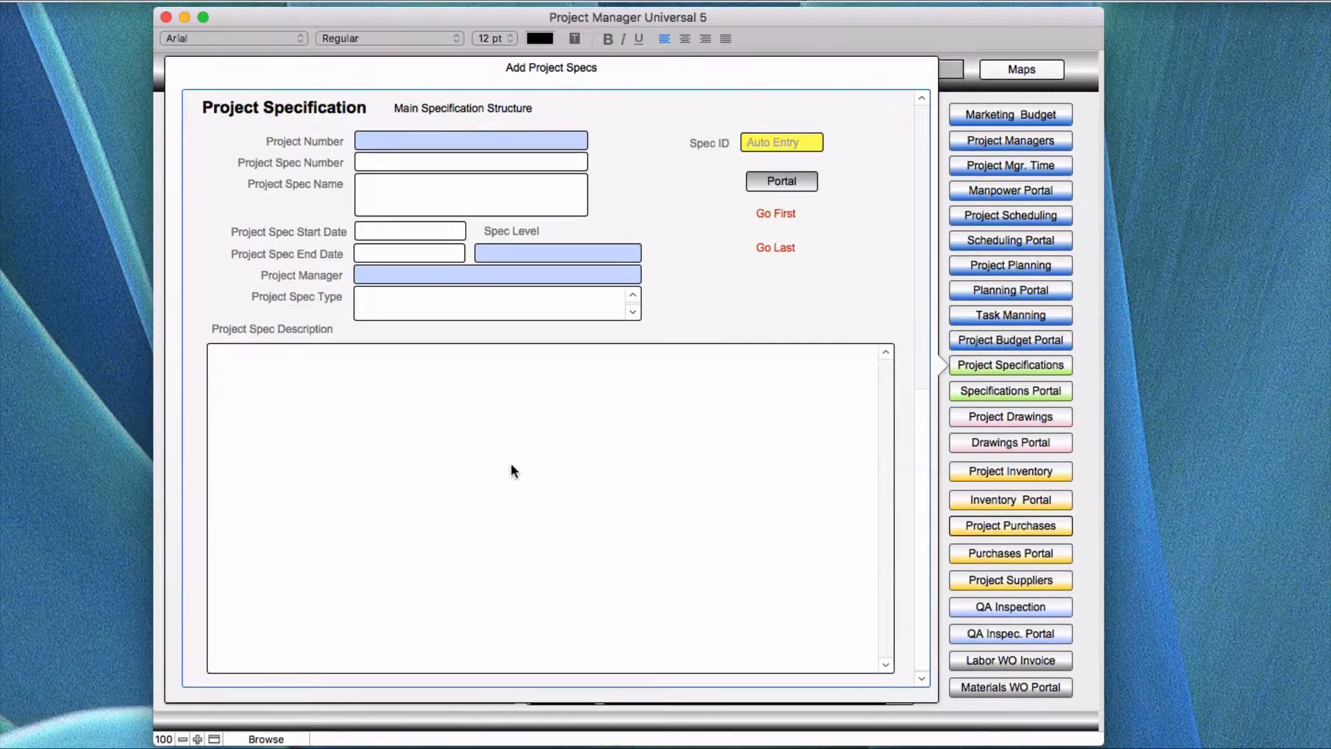
pyautogui.scroll(5, 511, 470)
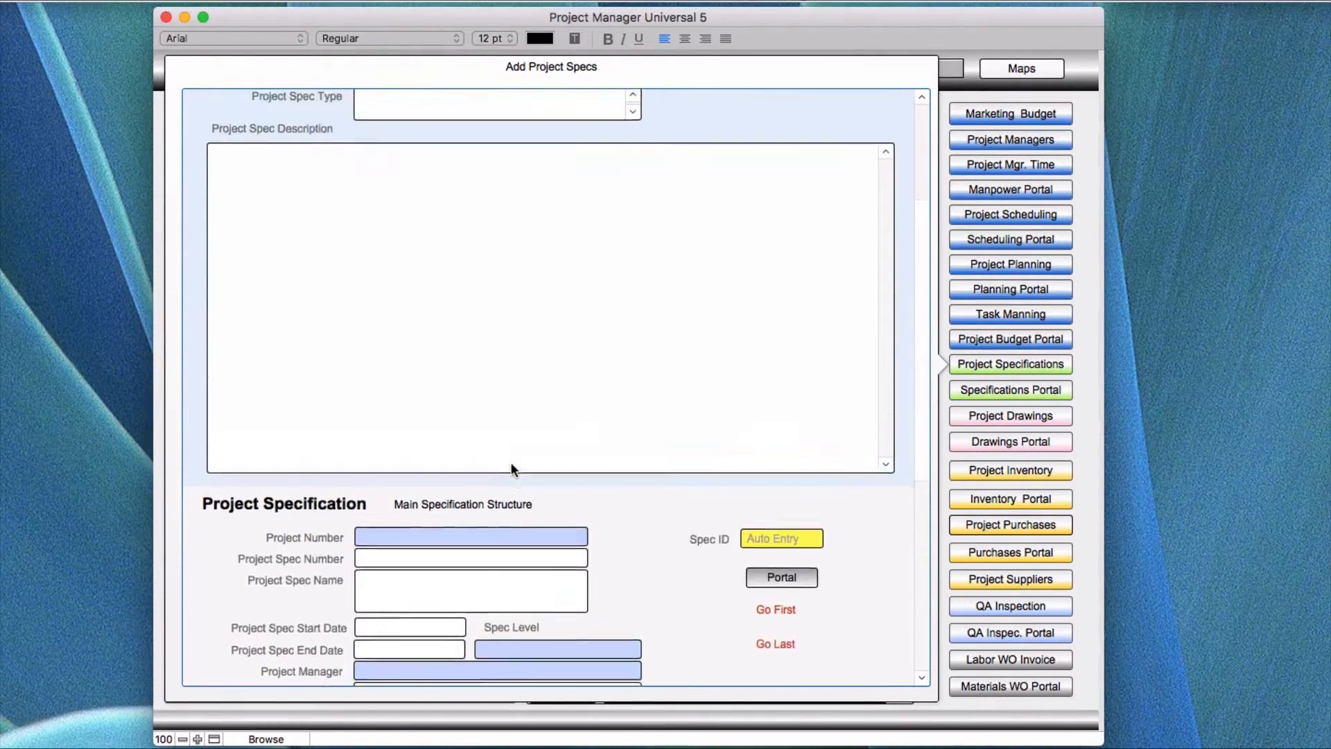
pyautogui.scroll(-5, 510, 462)
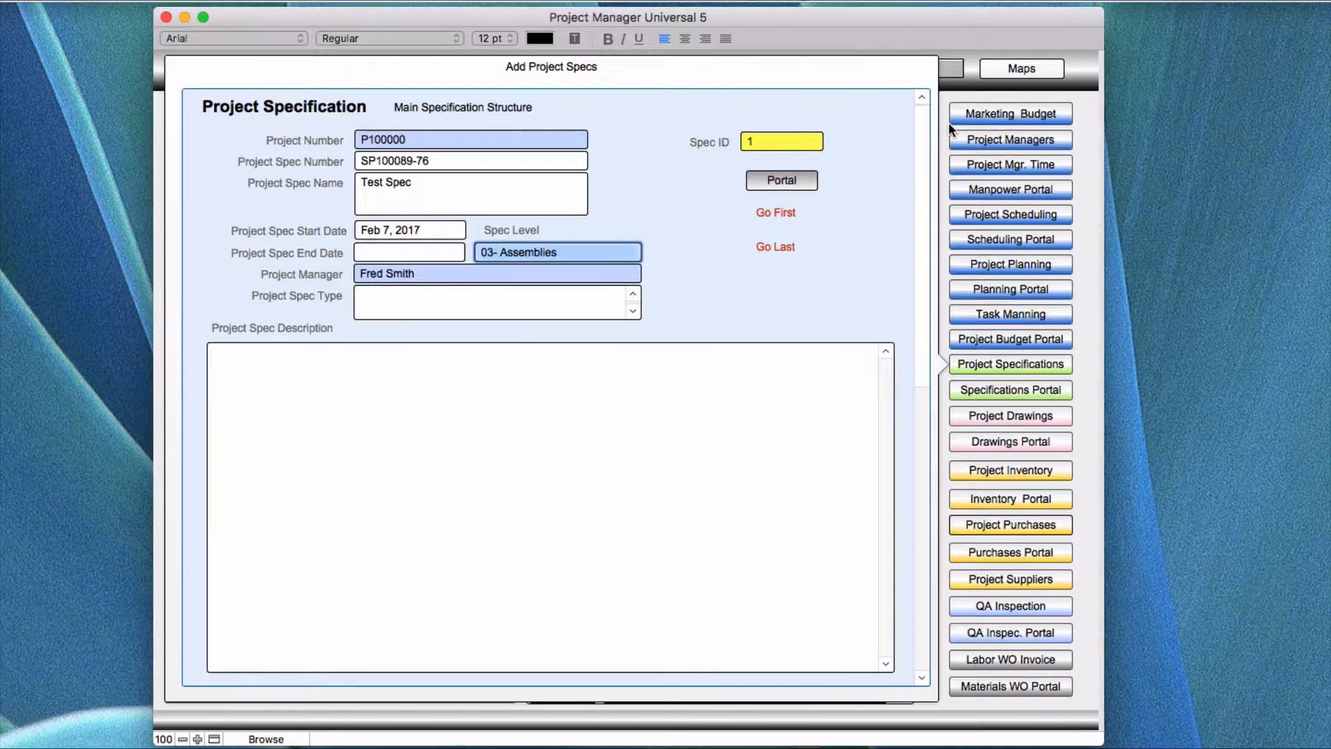
# Close the project specifications form and view the record actions available on the Project Marketing screen.
pyautogui.click(944, 95)
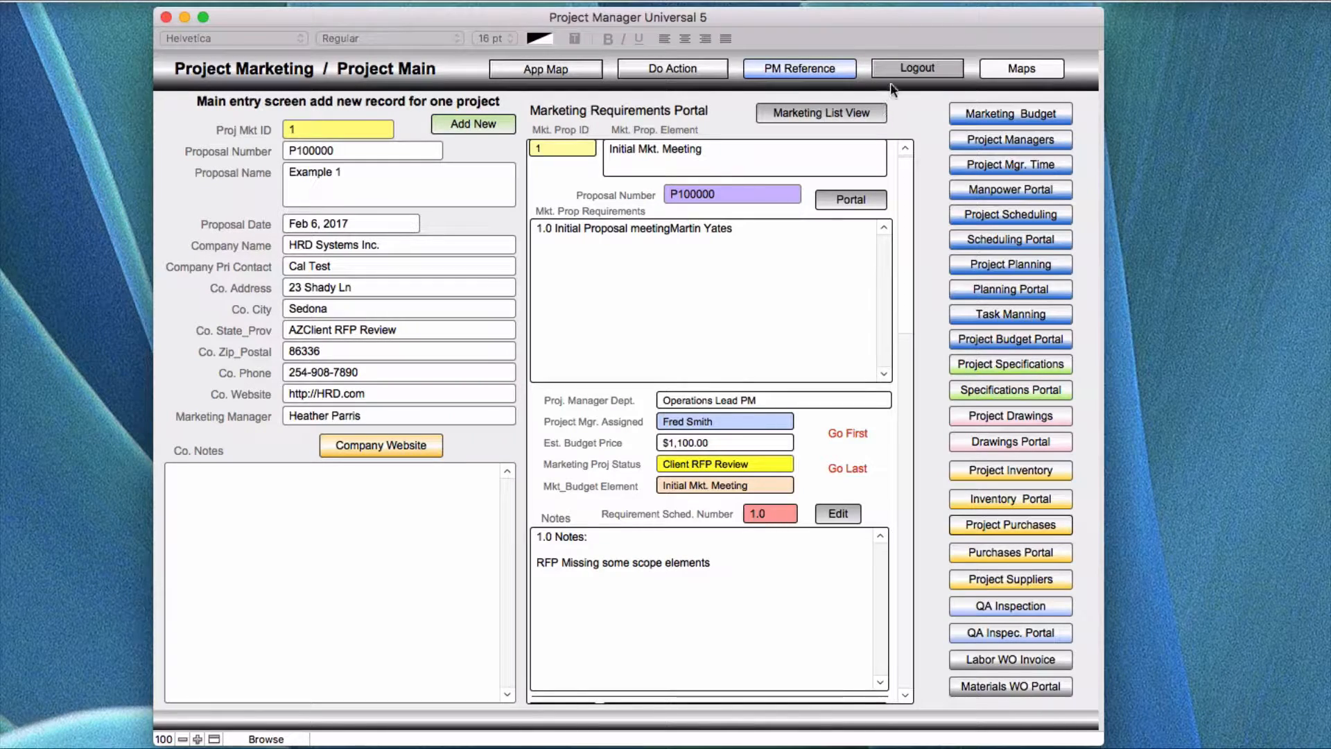
pyautogui.click(683, 74)
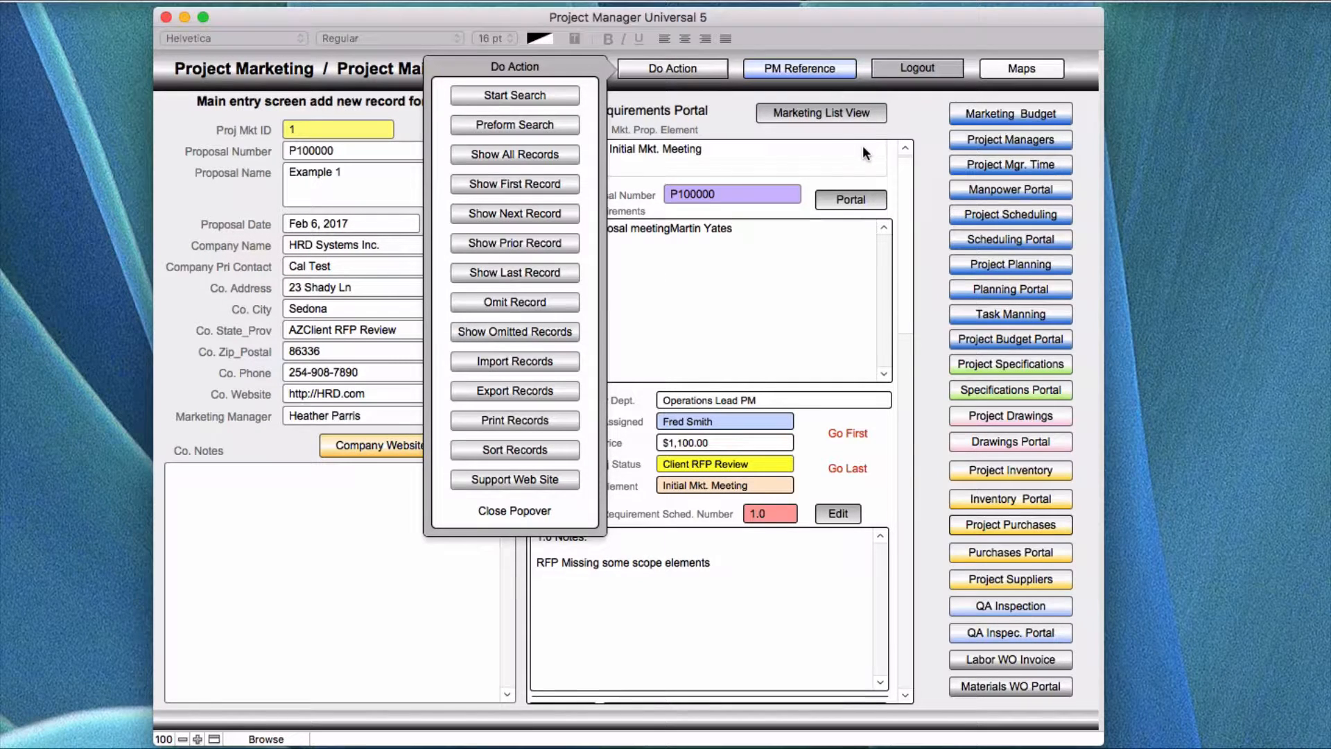
pyautogui.click(926, 321)
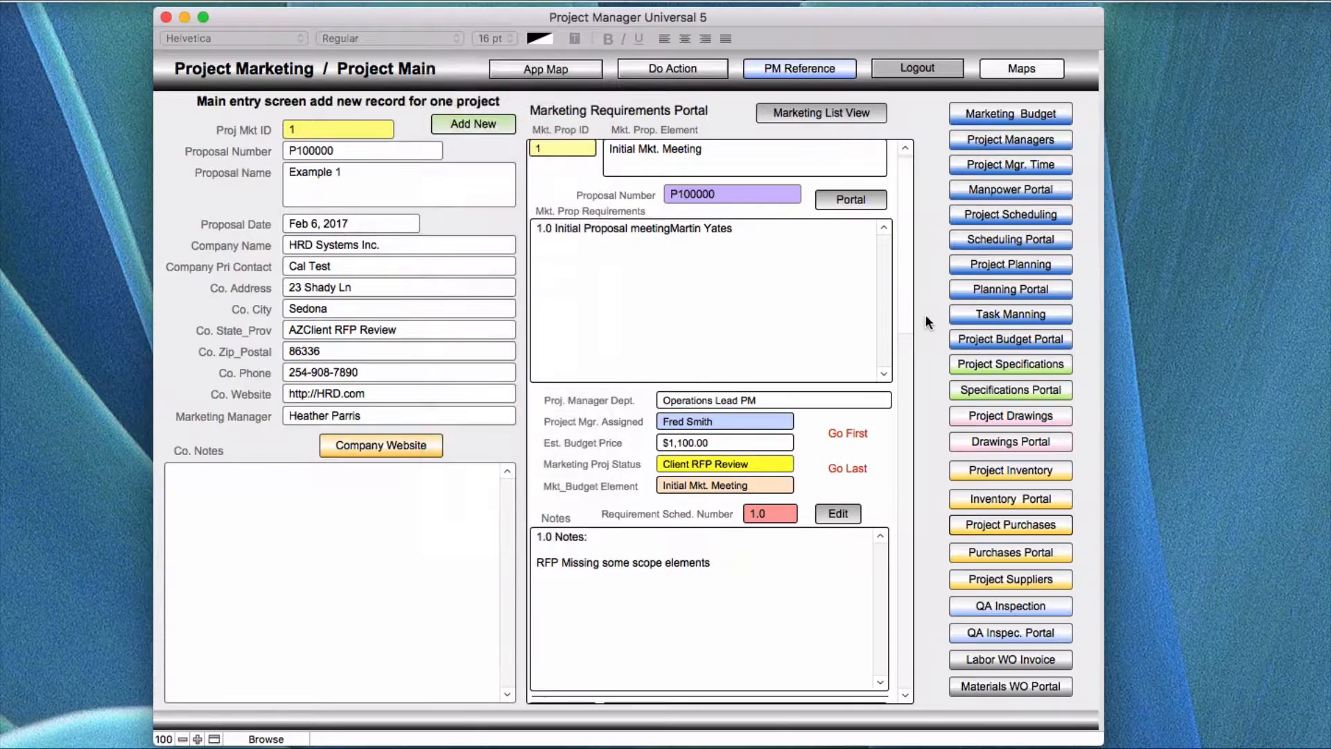
# Open the detail specs for project P100000 and view the insert and export options of the PDF container.
pyautogui.click(988, 390)
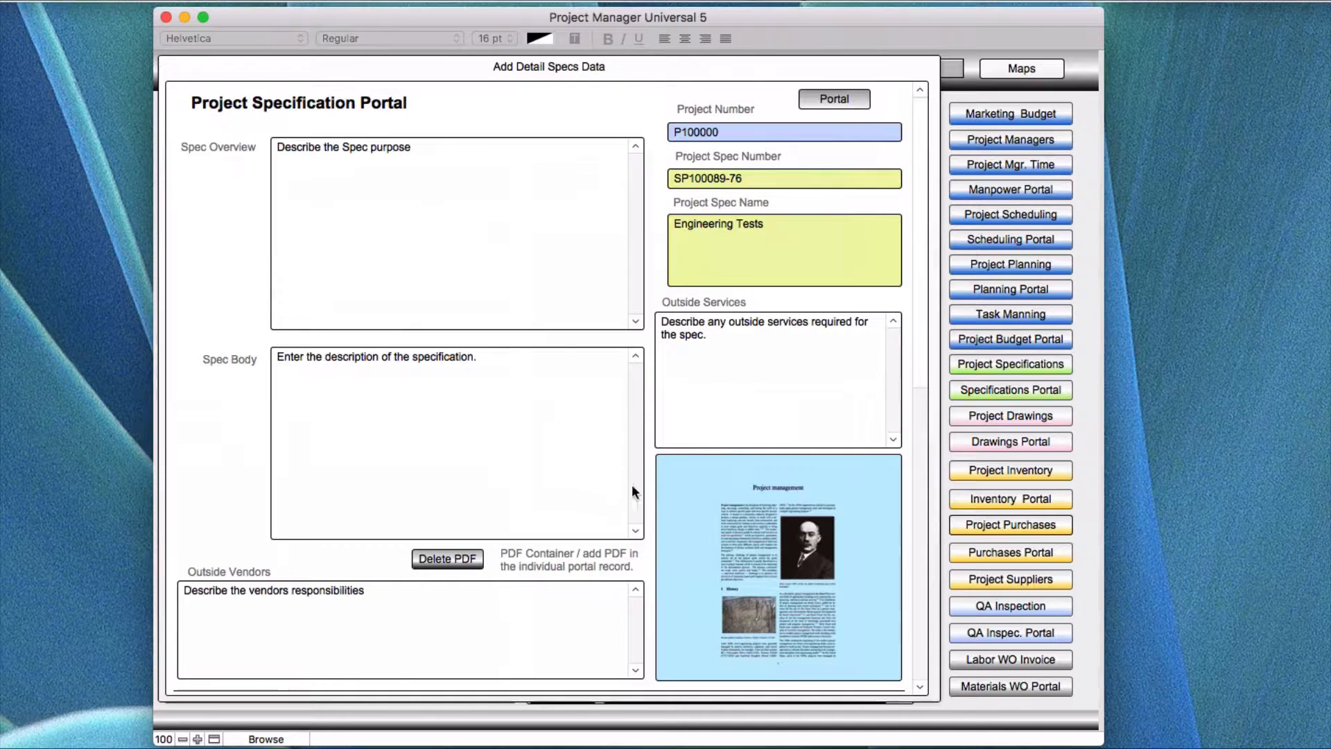
pyautogui.rightClick(754, 484)
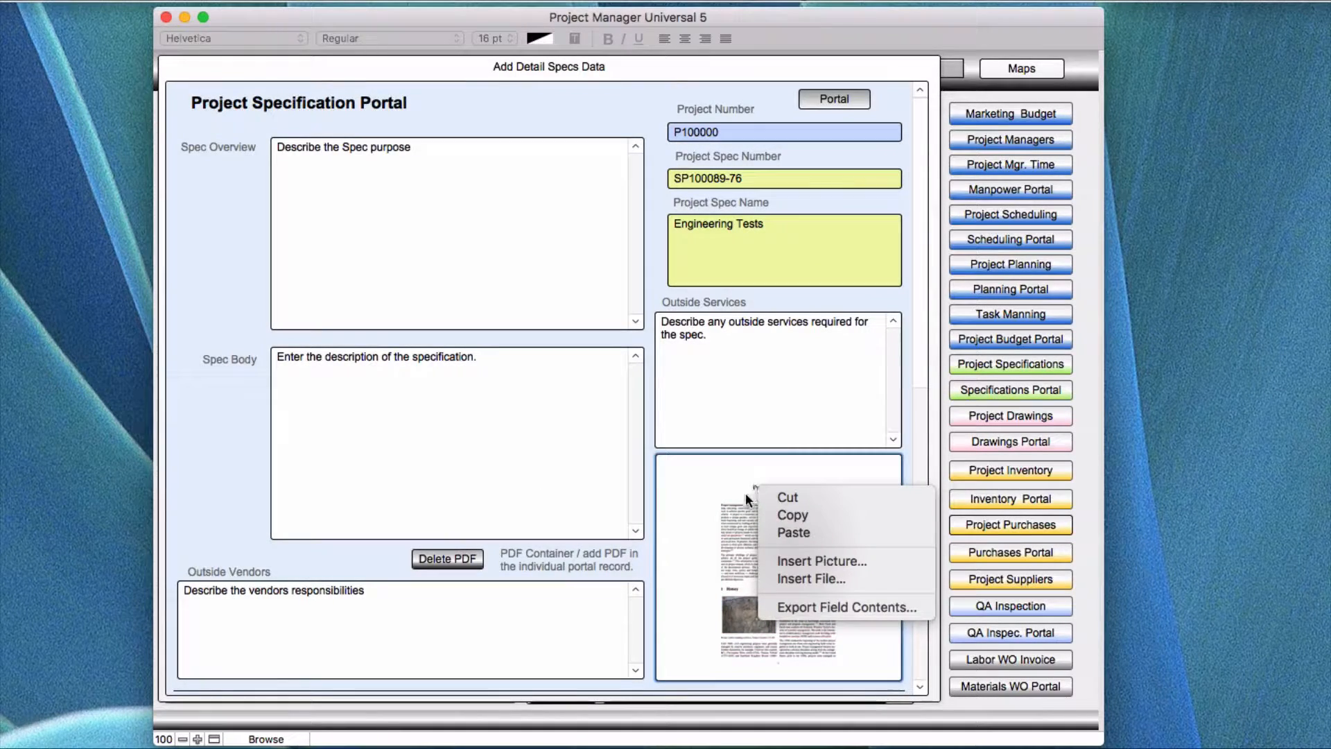
pyautogui.click(709, 538)
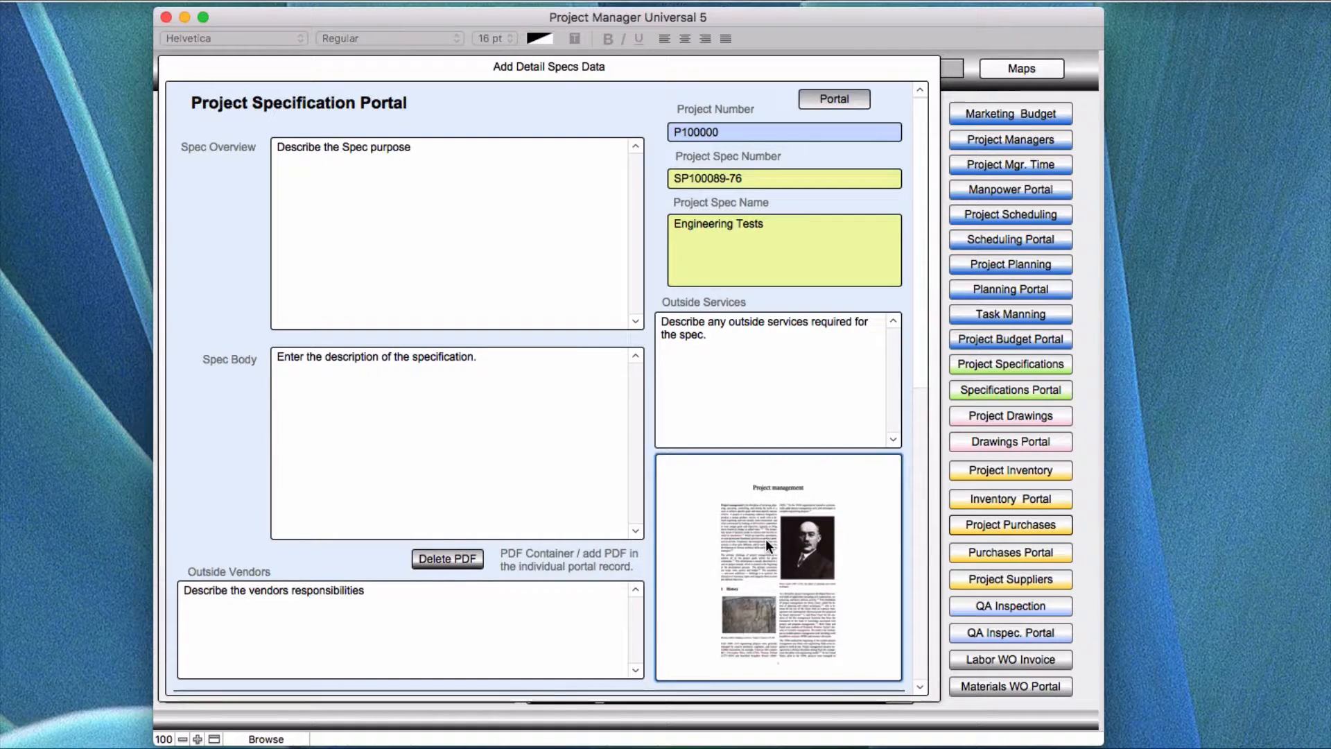
pyautogui.rightClick(765, 542)
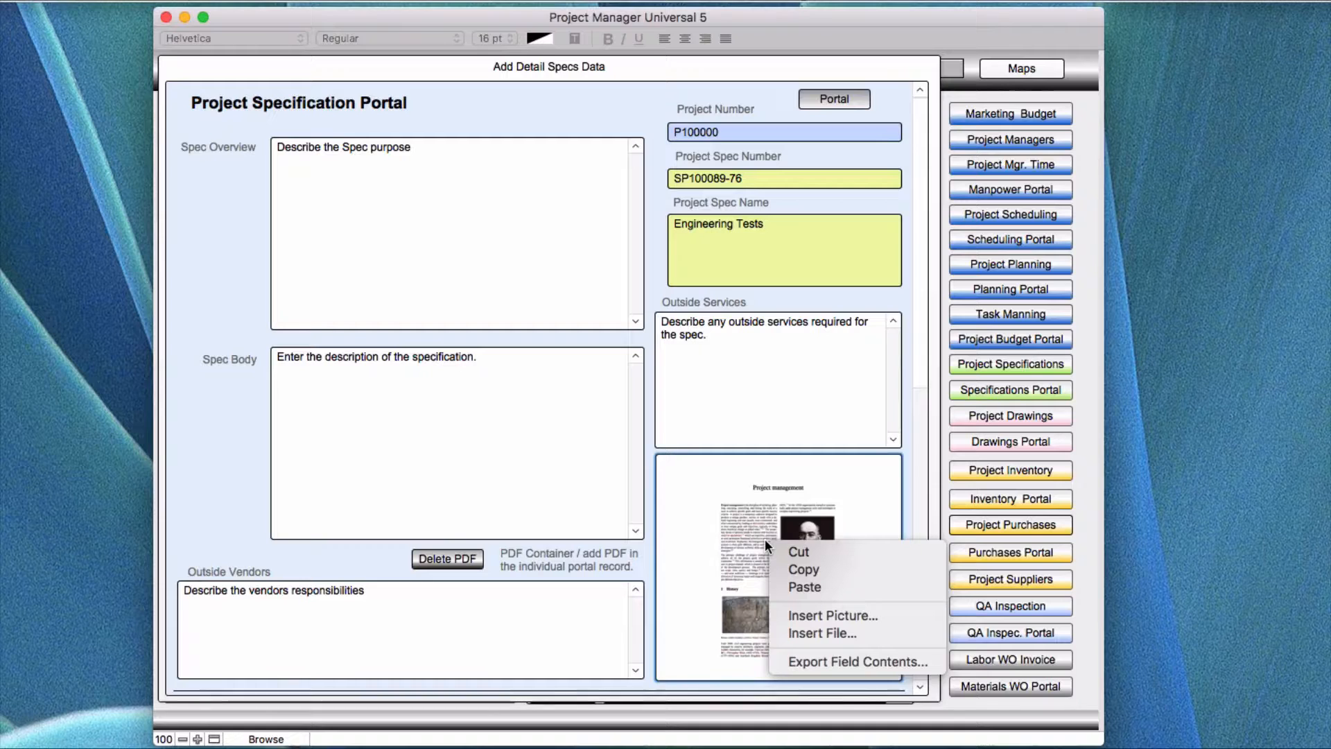
pyautogui.click(743, 490)
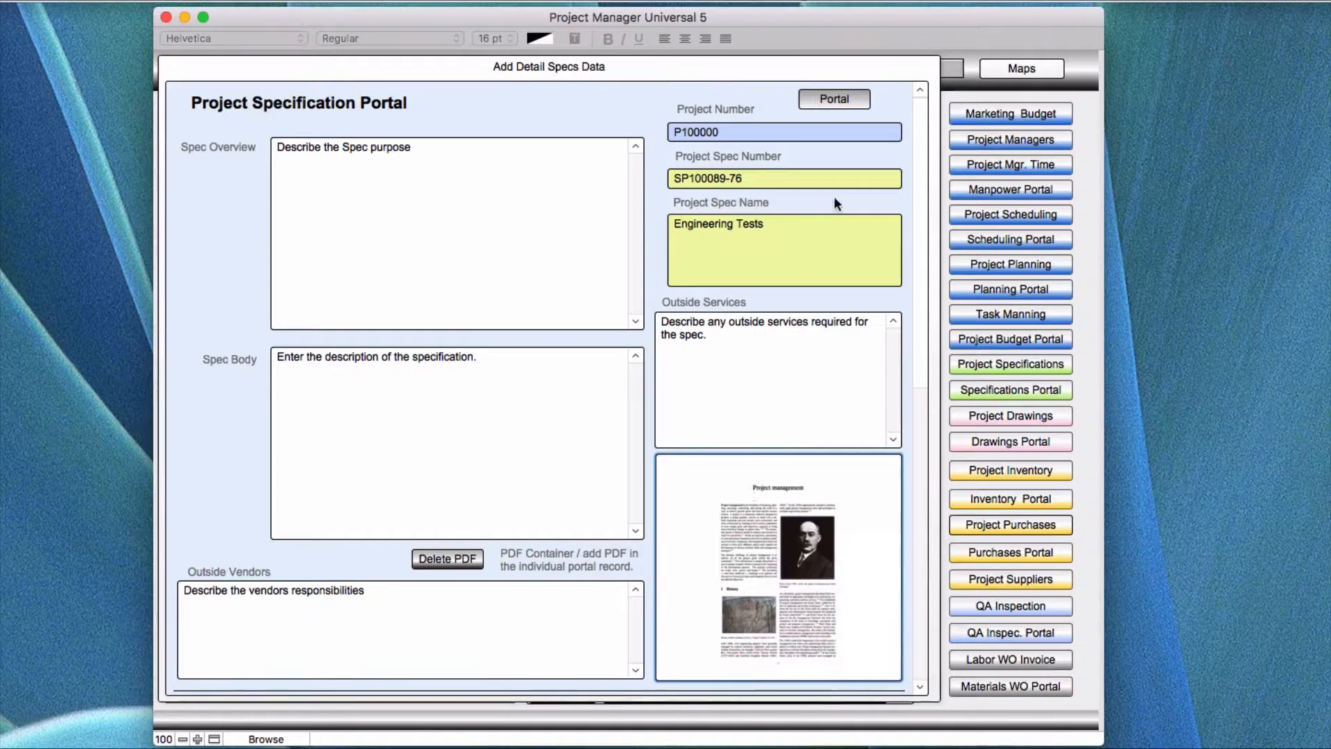
# Go to the full Specification Portal record and open its attached Project management PDF in the external viewer.
pyautogui.click(831, 100)
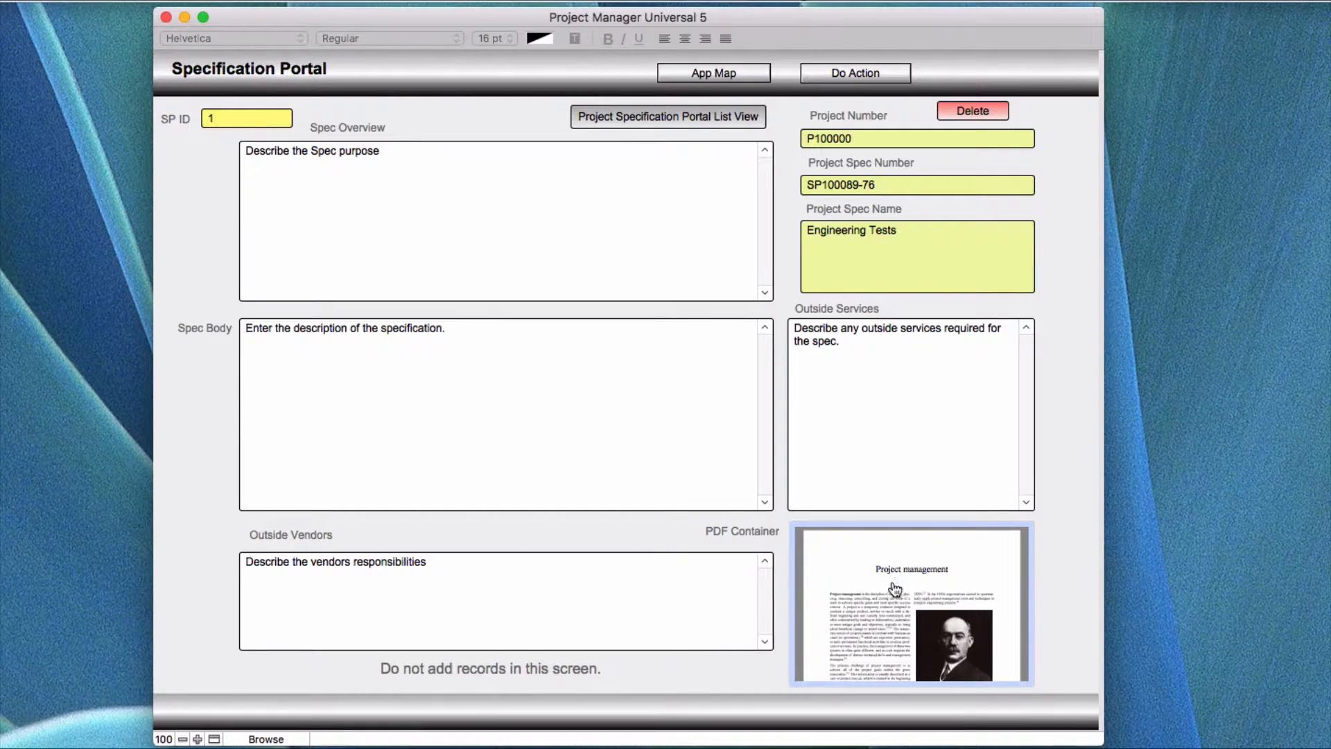
pyautogui.moveTo(901, 658)
pyautogui.click(943, 641)
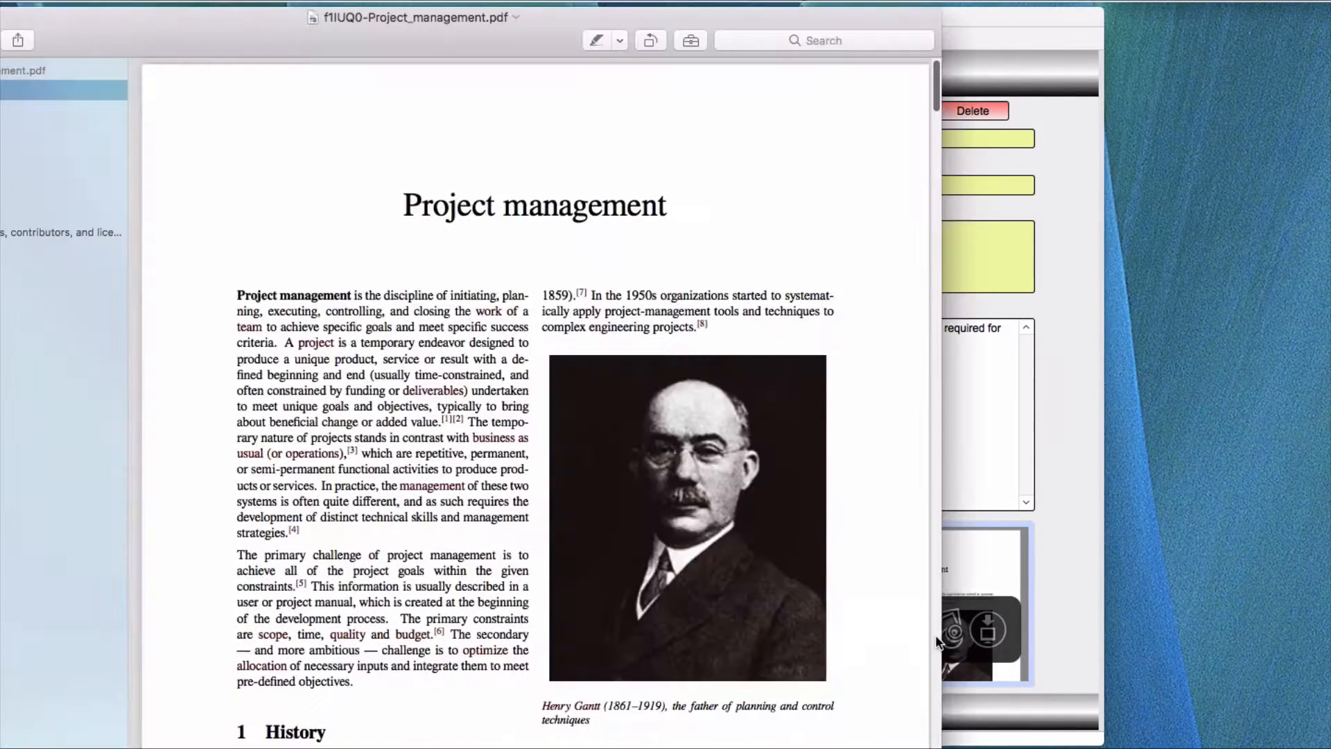
# Bring the PDF window fully into view, look through its first pages and close it.
pyautogui.moveTo(353, 35); pyautogui.dragTo(576, 15)
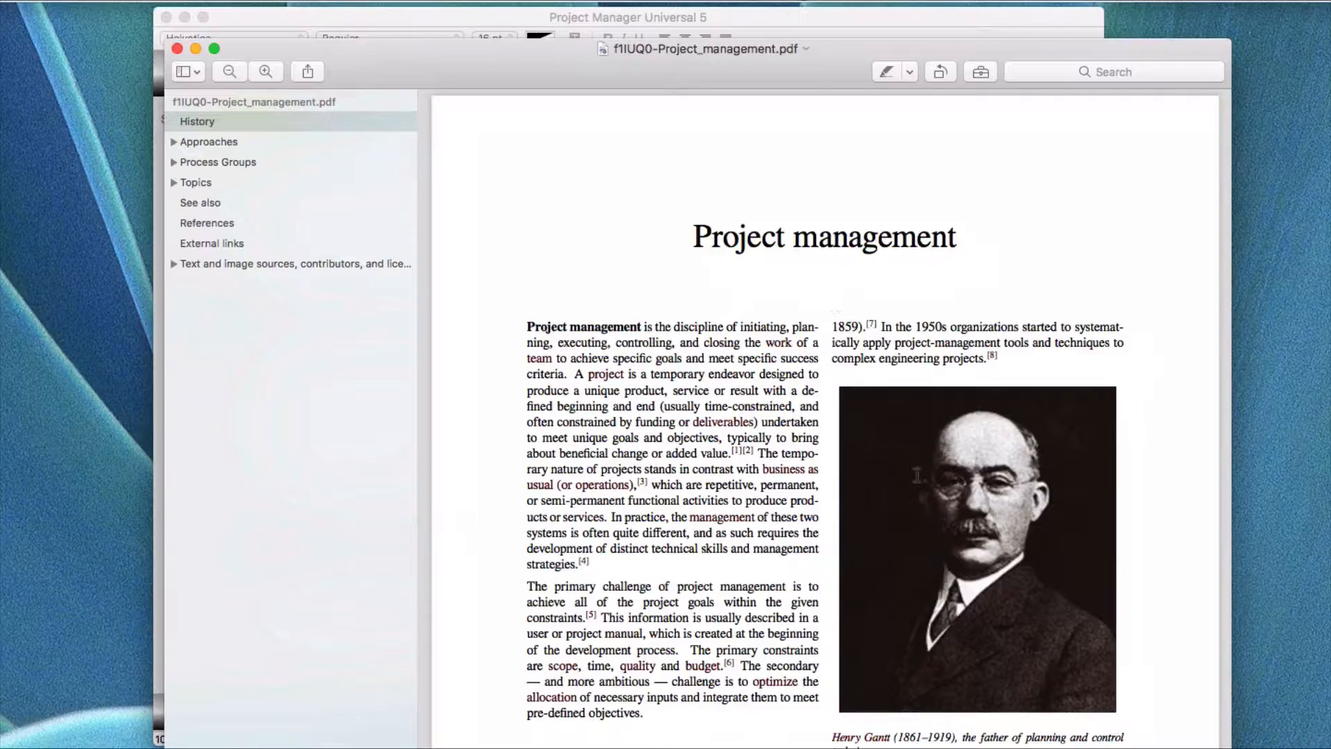
pyautogui.scroll(-3, 847, 495)
pyautogui.scroll(-15, 847, 495)
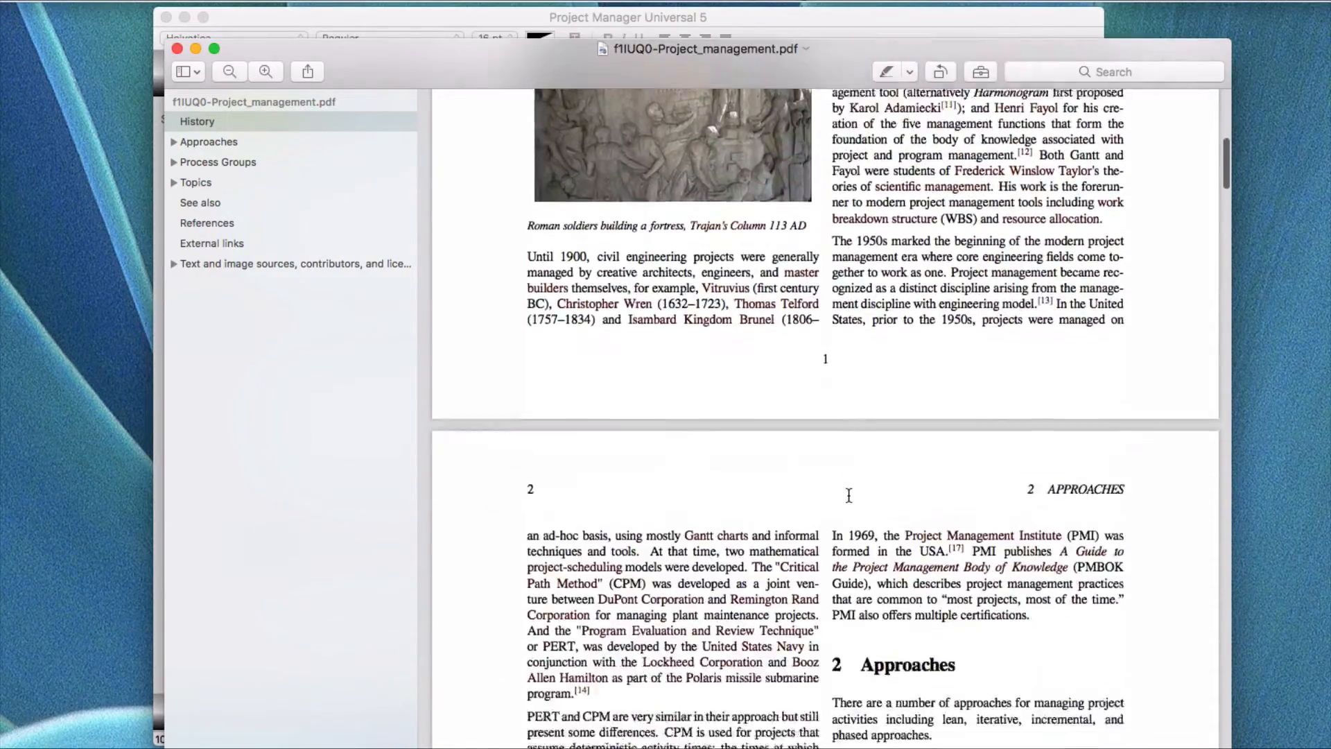
pyautogui.scroll(-3, 847, 494)
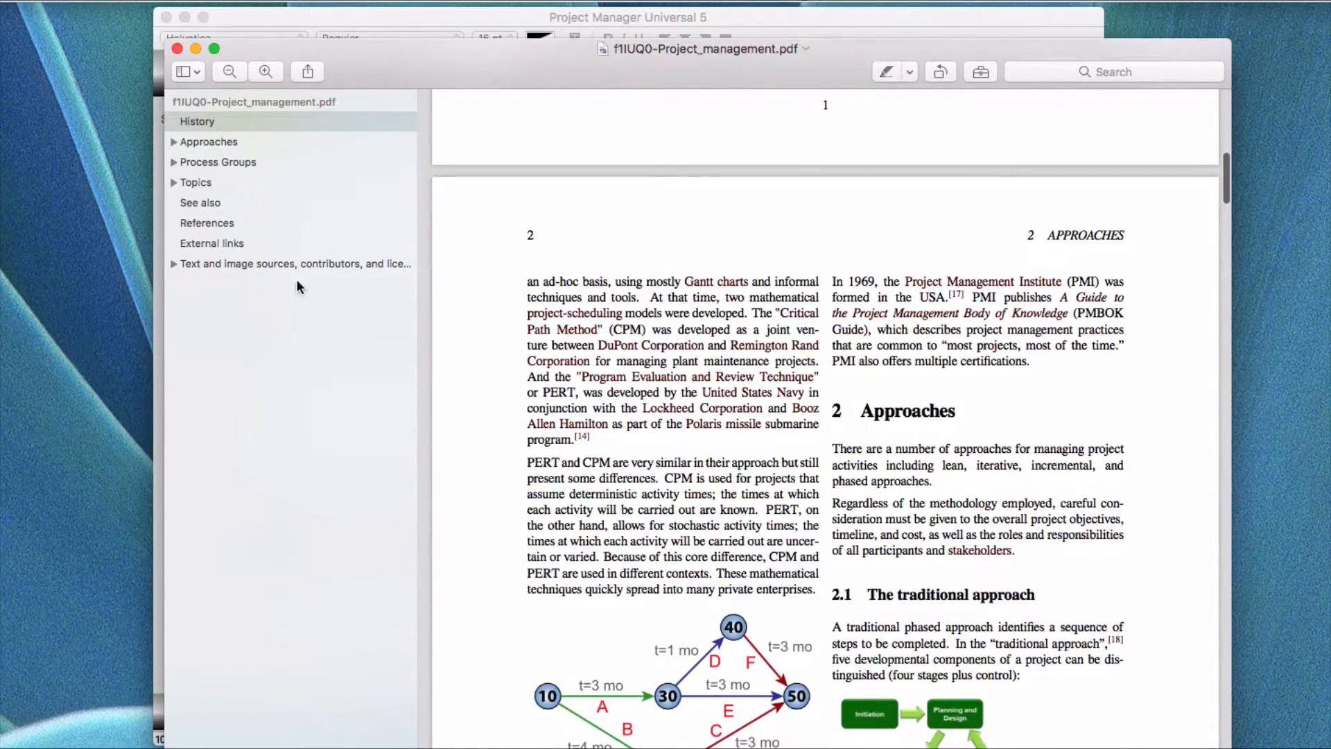
pyautogui.click(177, 48)
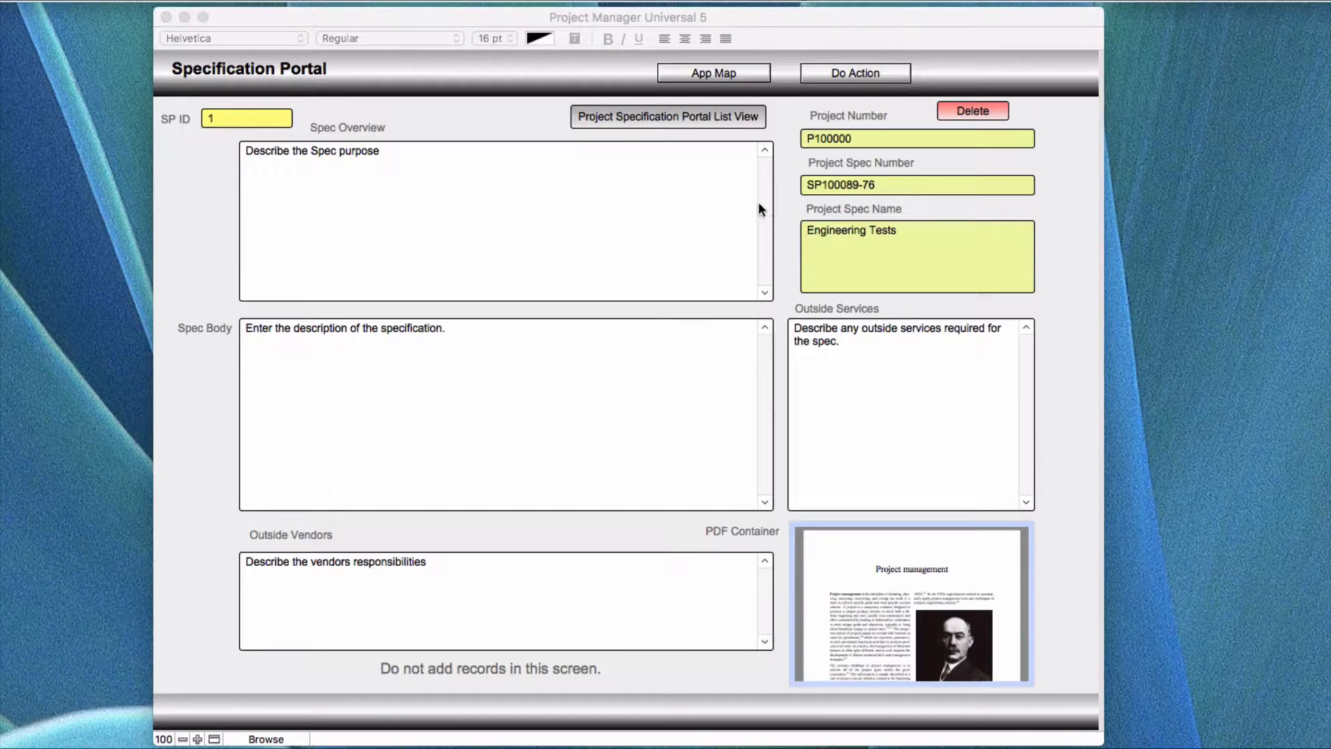
# Start a record search in the Specification Portal.
pyautogui.click(827, 73)
pyautogui.click(827, 73)
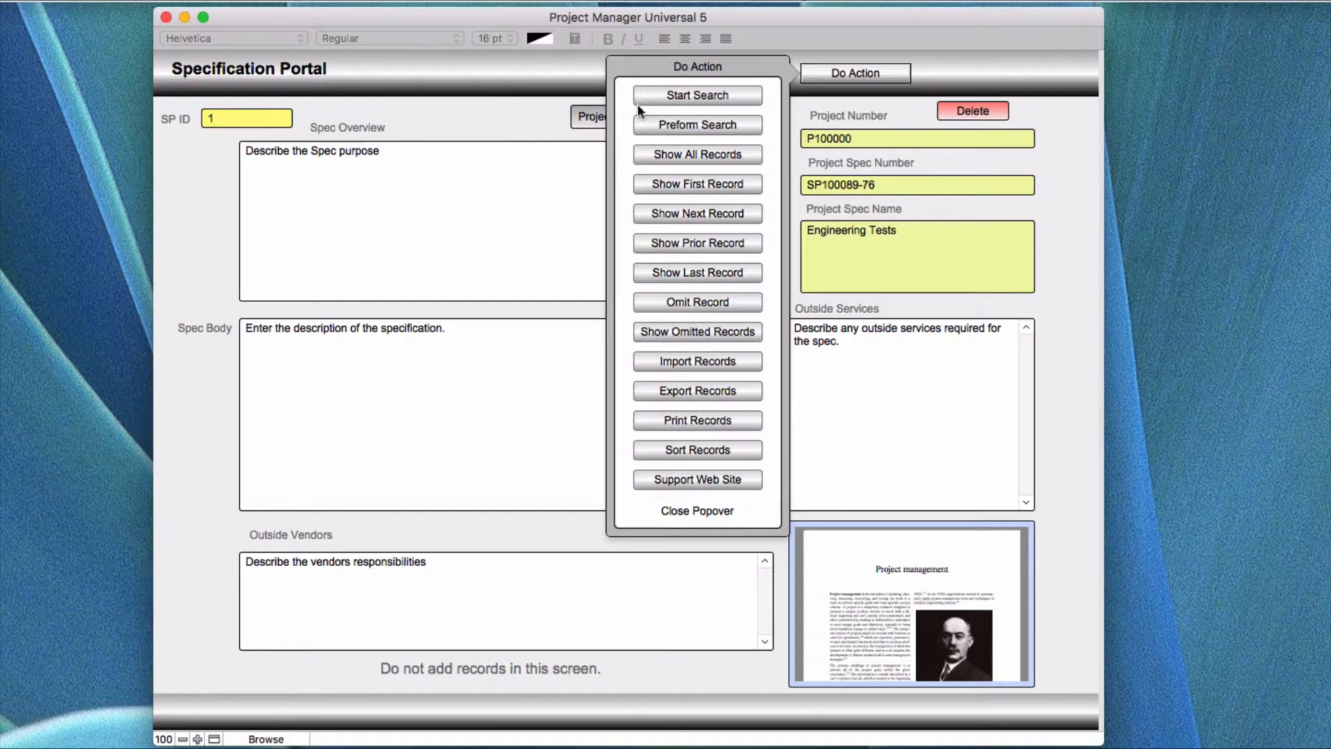
pyautogui.click(669, 95)
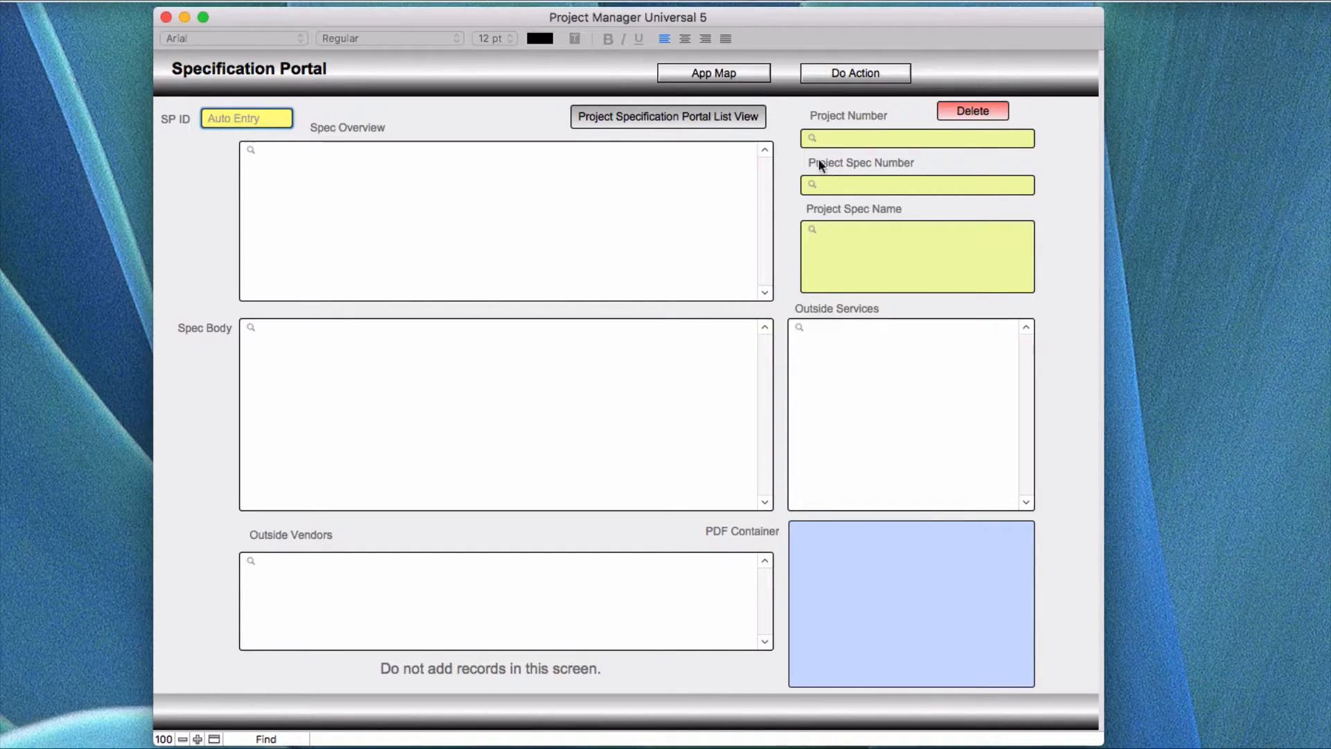
# Return to the Project Marketing screen, perform the search without criteria and cancel it to leave Find mode.
pyautogui.click(716, 75)
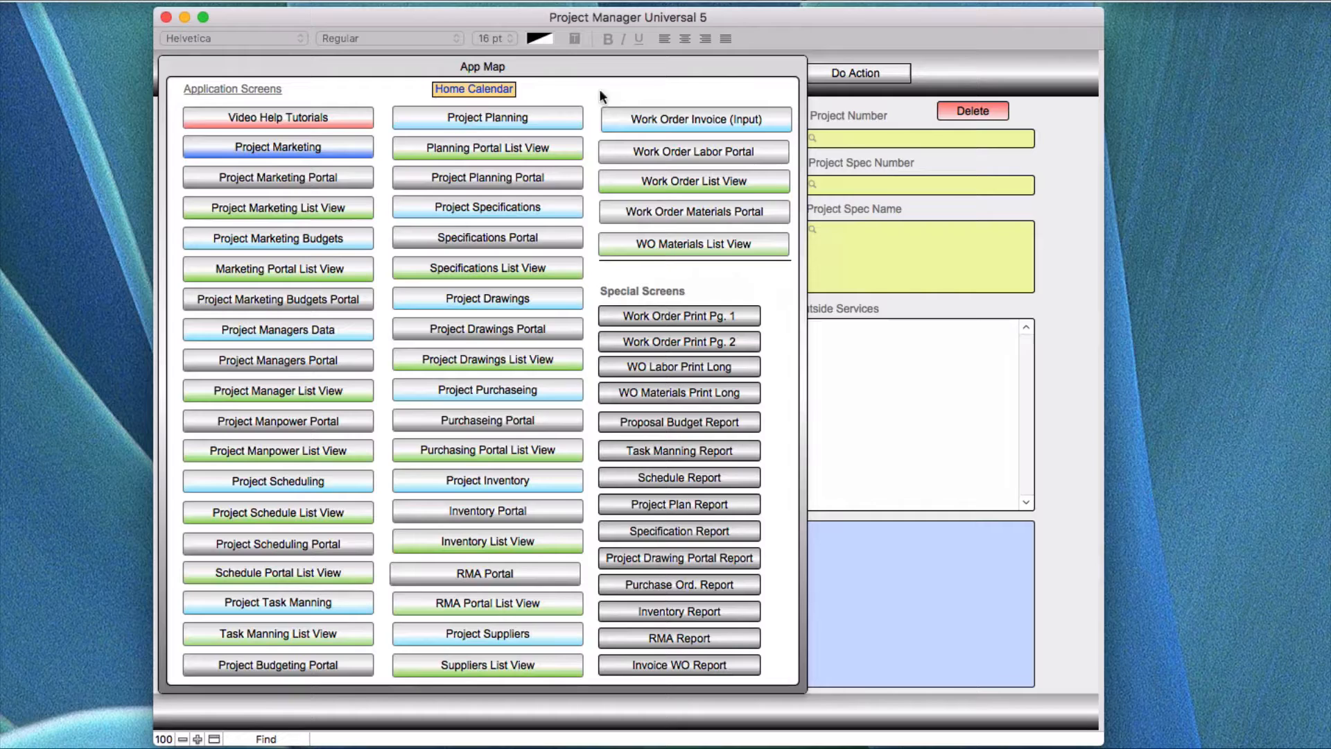
pyautogui.click(309, 143)
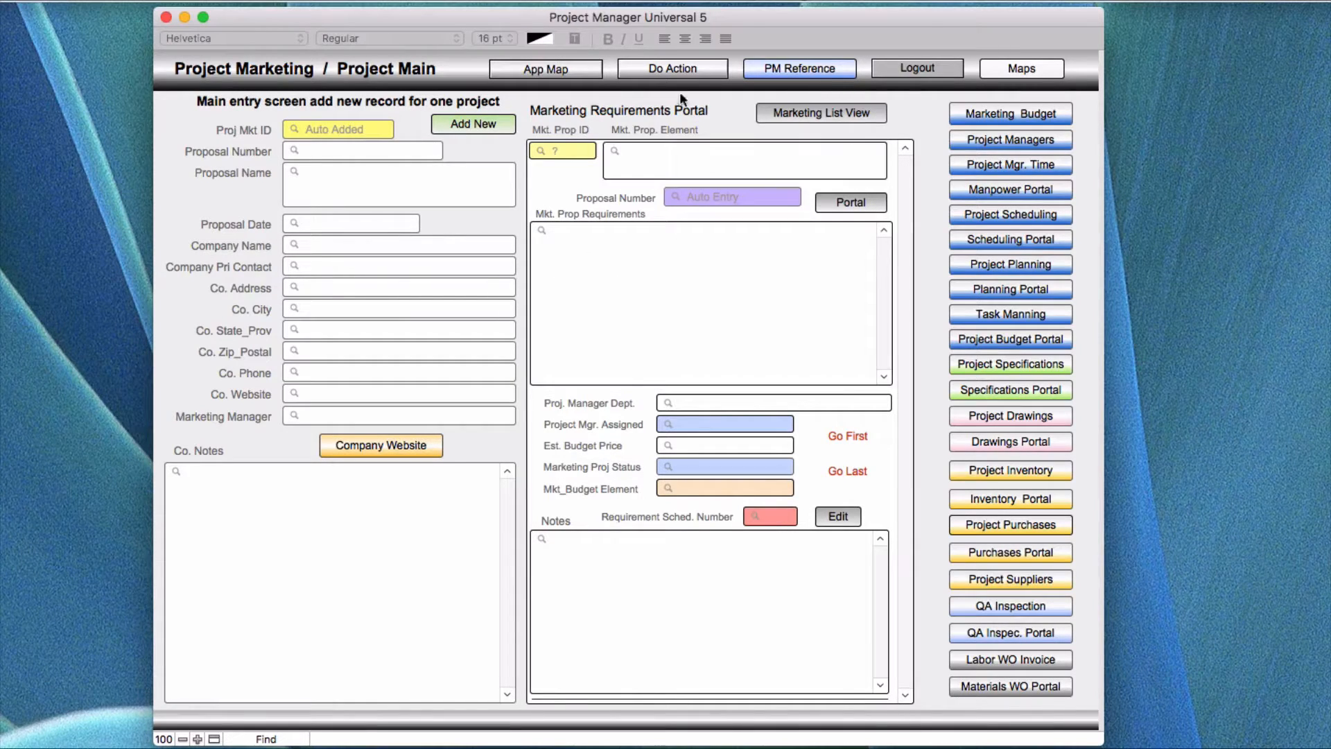
pyautogui.click(673, 73)
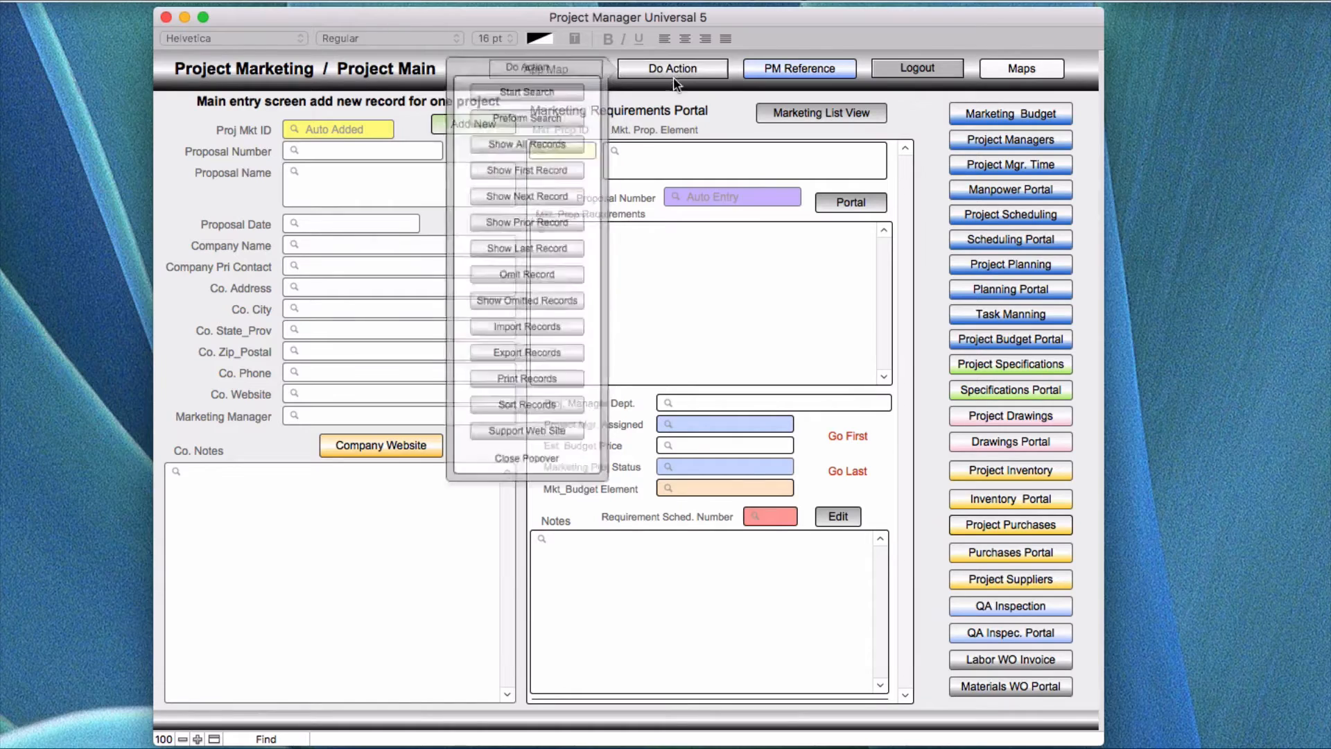
pyautogui.click(511, 126)
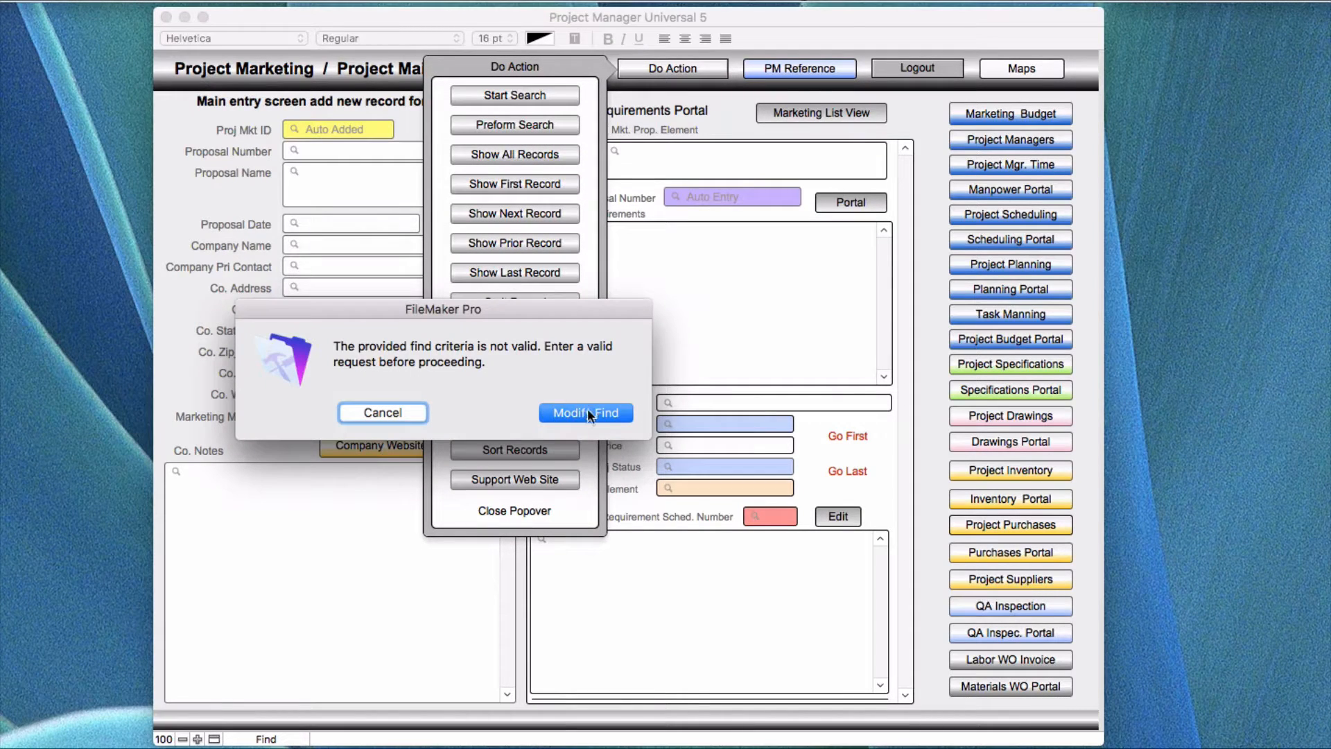
pyautogui.click(396, 412)
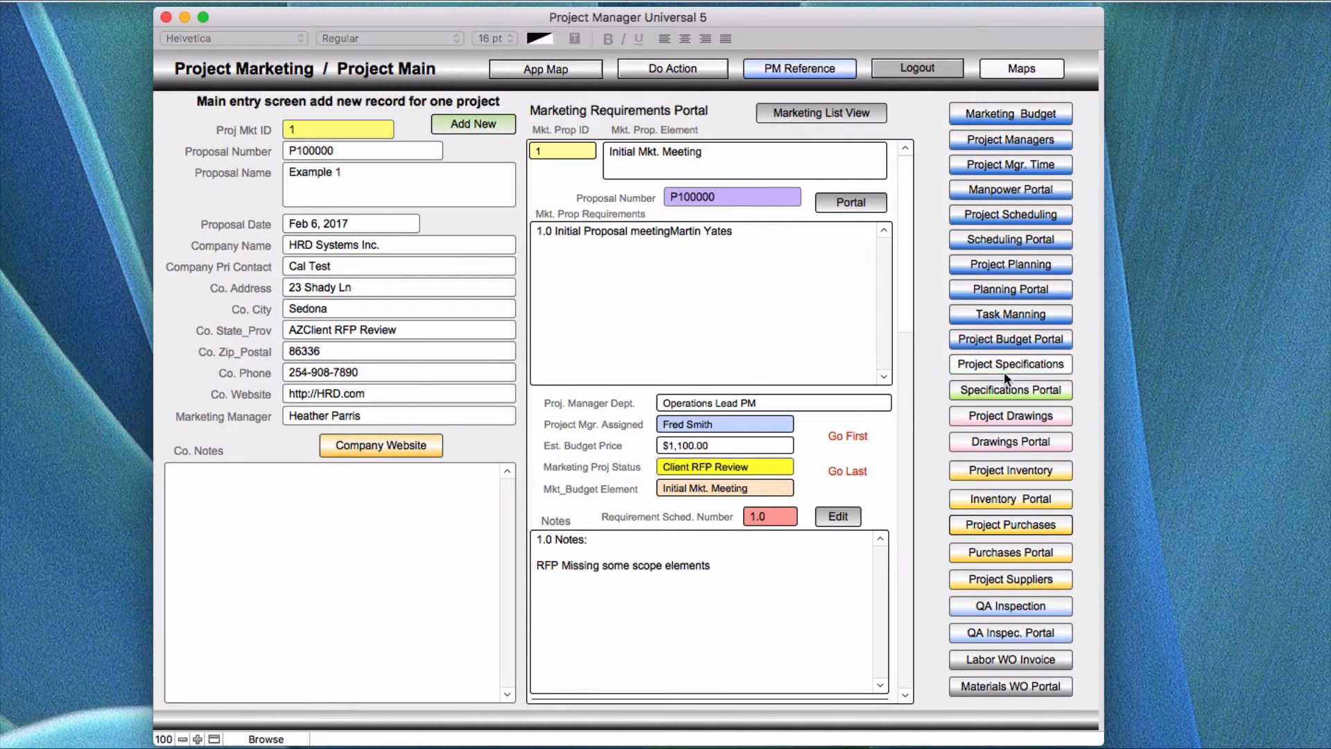